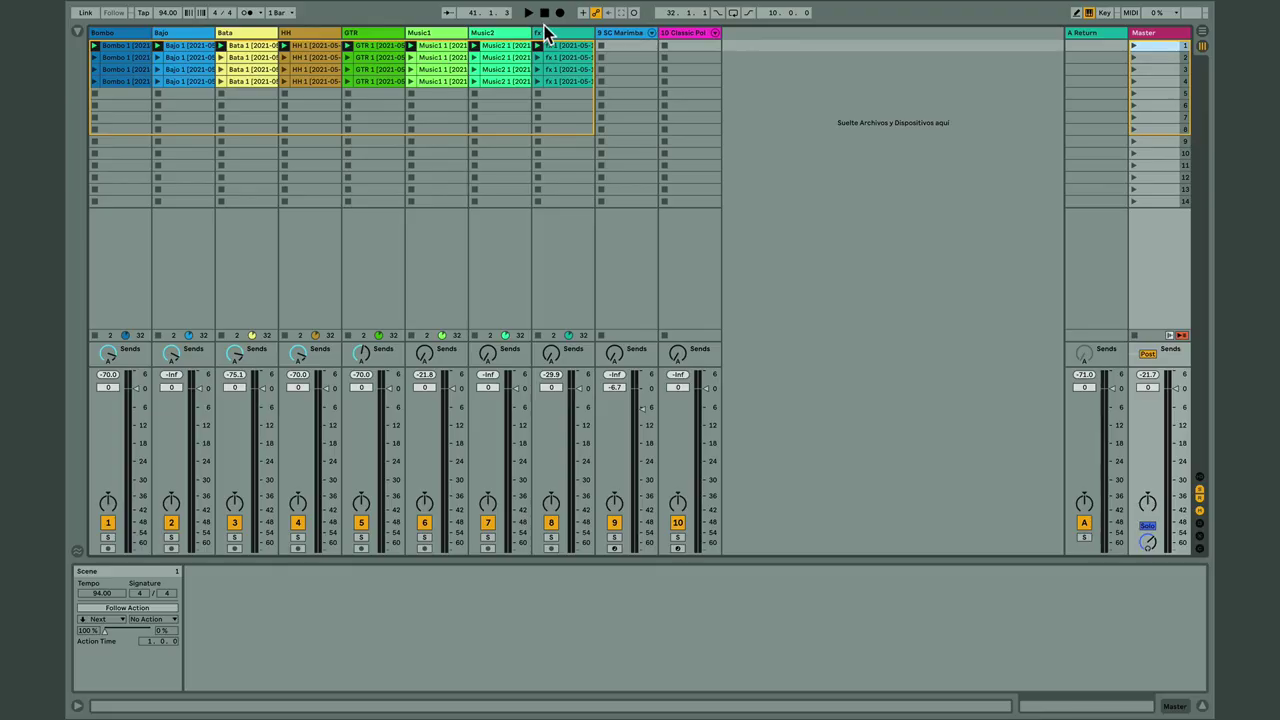
Step: Enable the follow action for scene 1
{"action": "left_click", "coordinate": [560, 46]}
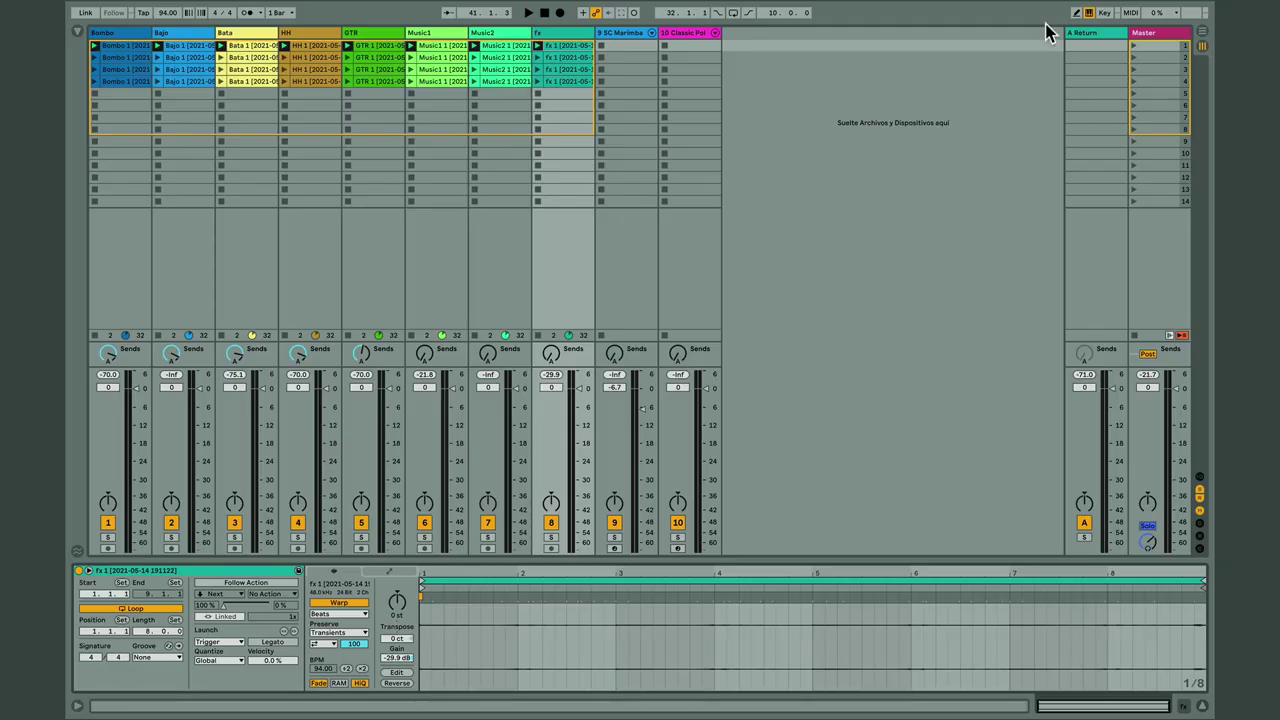
{"action": "left_click", "coordinate": [1153, 45]}
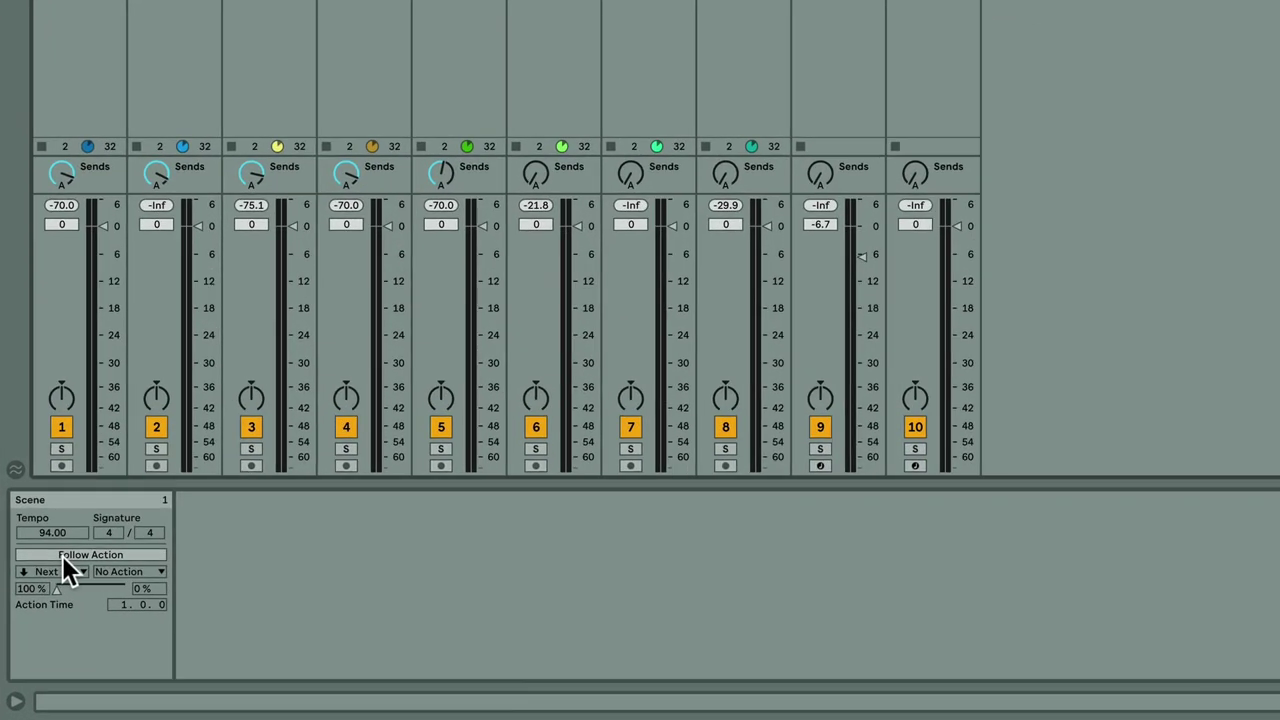
{"action": "left_click", "coordinate": [71, 567]}
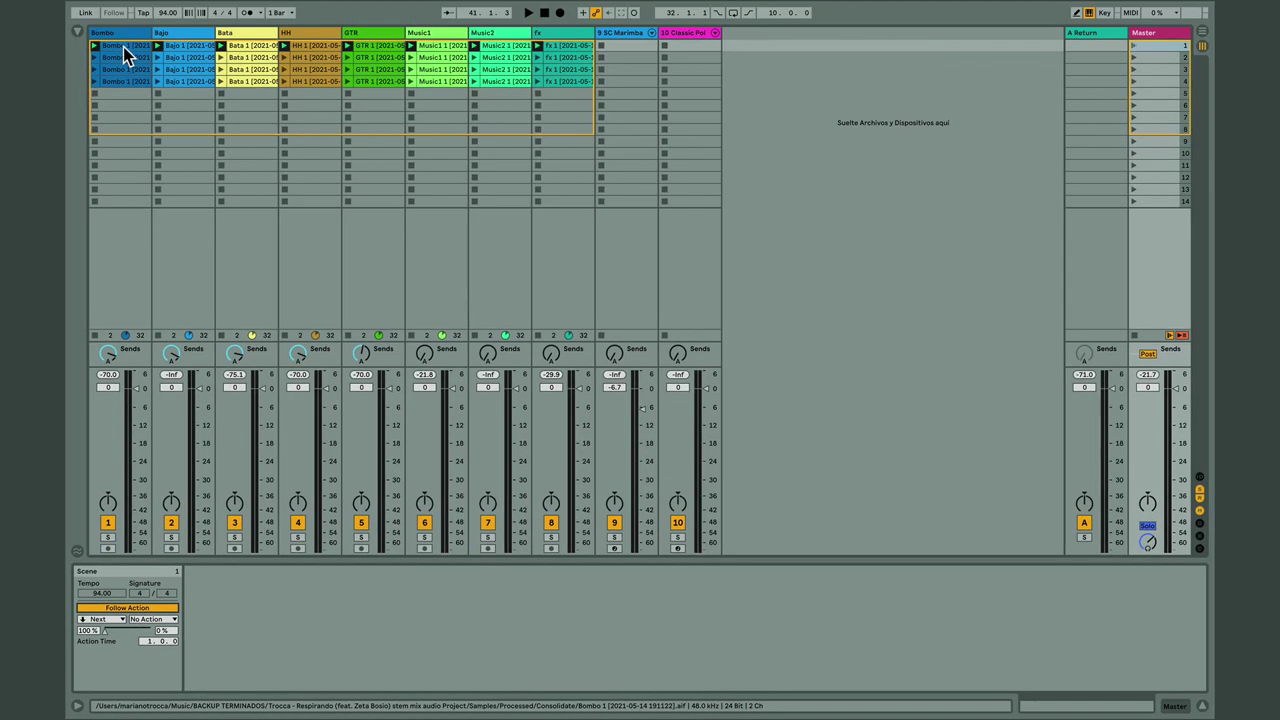
Step: Set scene 1's follow action time to 8 bars and launch the scene
{"action": "left_click", "coordinate": [123, 47]}
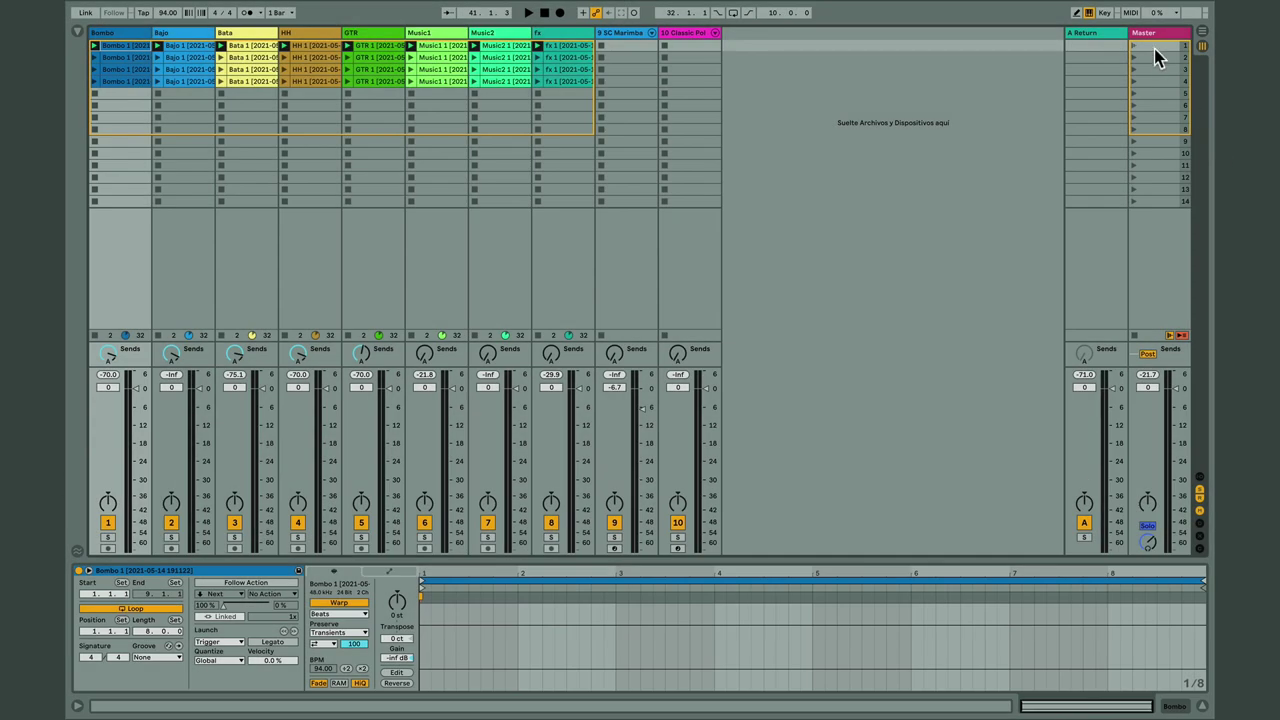
{"action": "left_click", "coordinate": [1154, 45]}
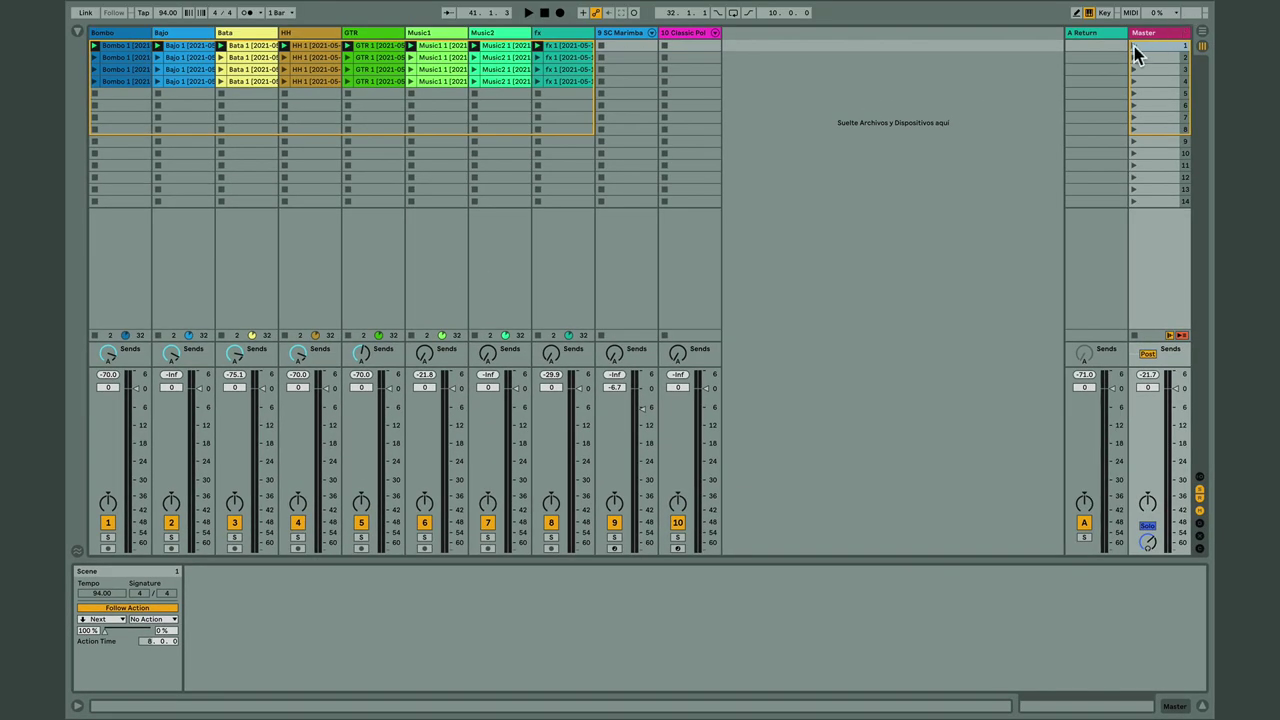
{"action": "left_click", "coordinate": [1134, 46]}
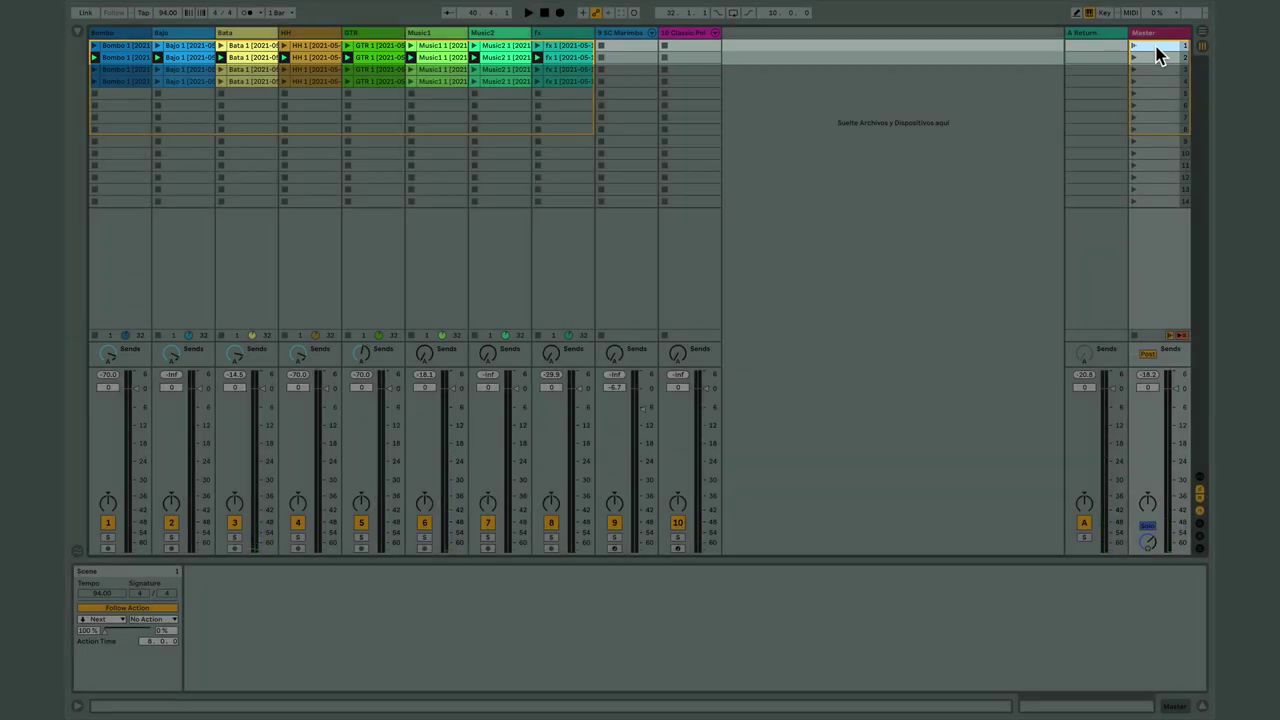
Step: Rename scene 1 as Intro
{"action": "right_click", "coordinate": [1157, 50]}
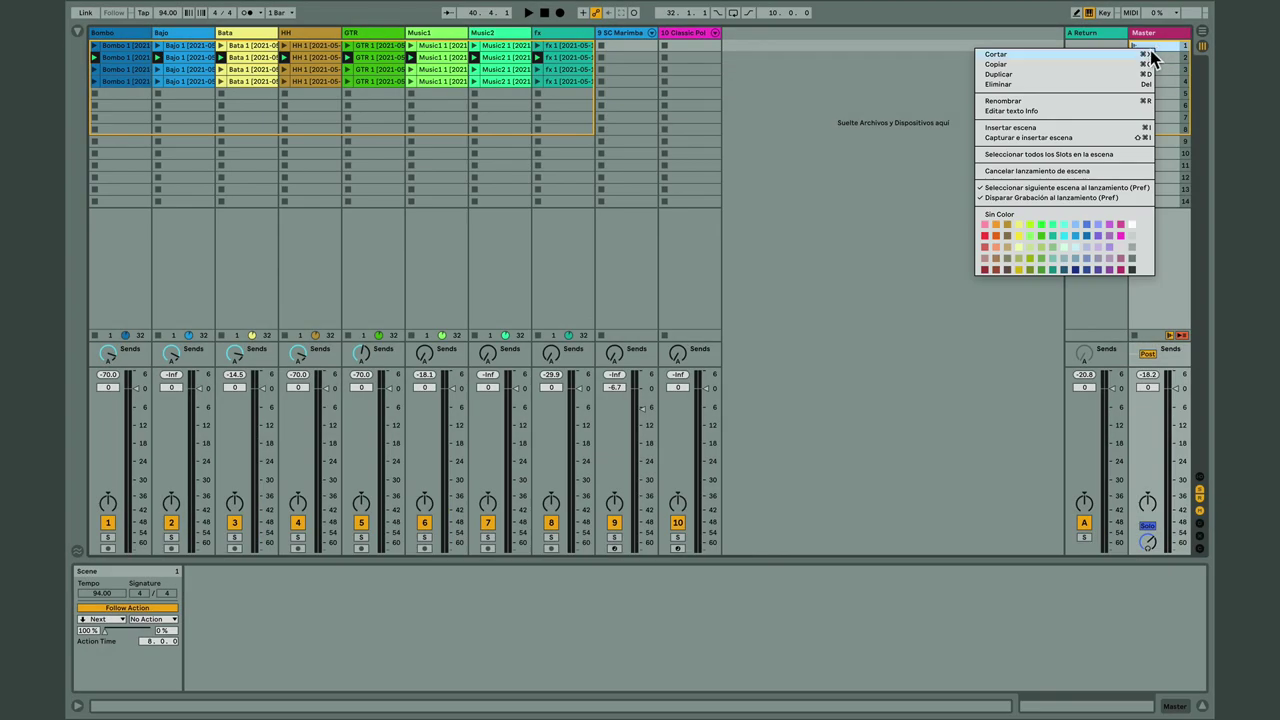
{"action": "left_click", "coordinate": [1126, 100]}
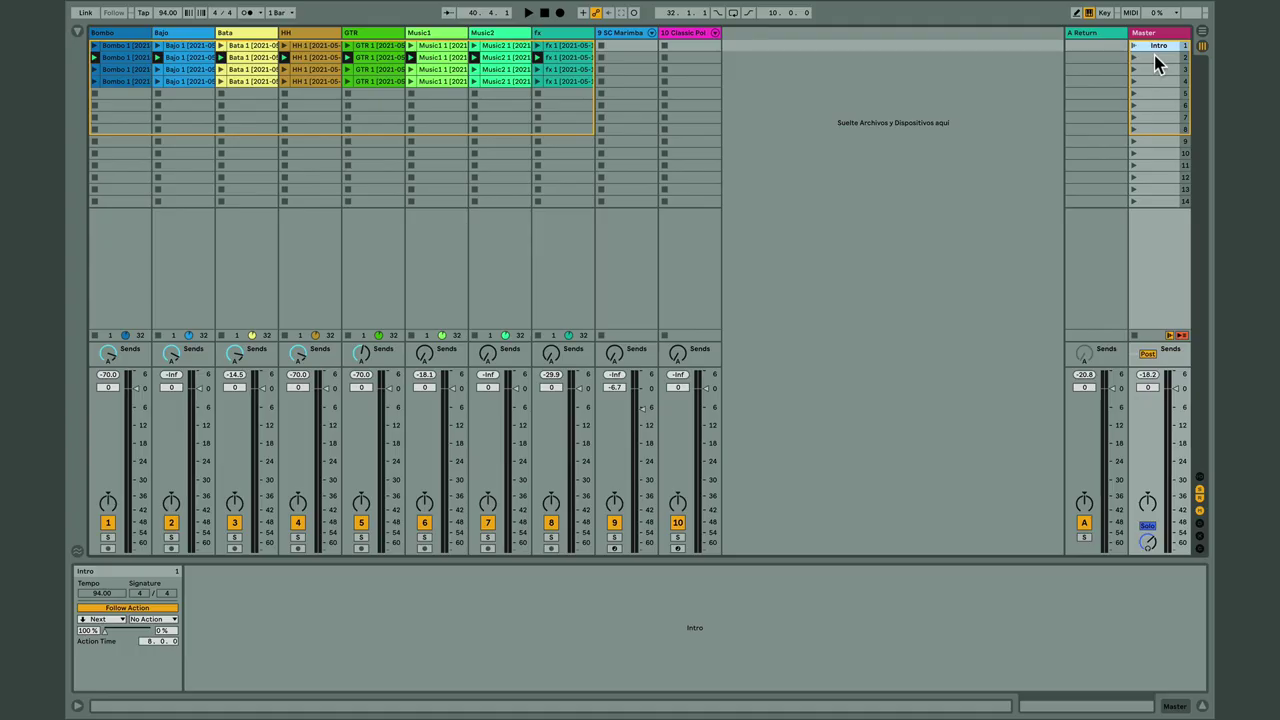
{"action": "left_click", "coordinate": [1154, 58]}
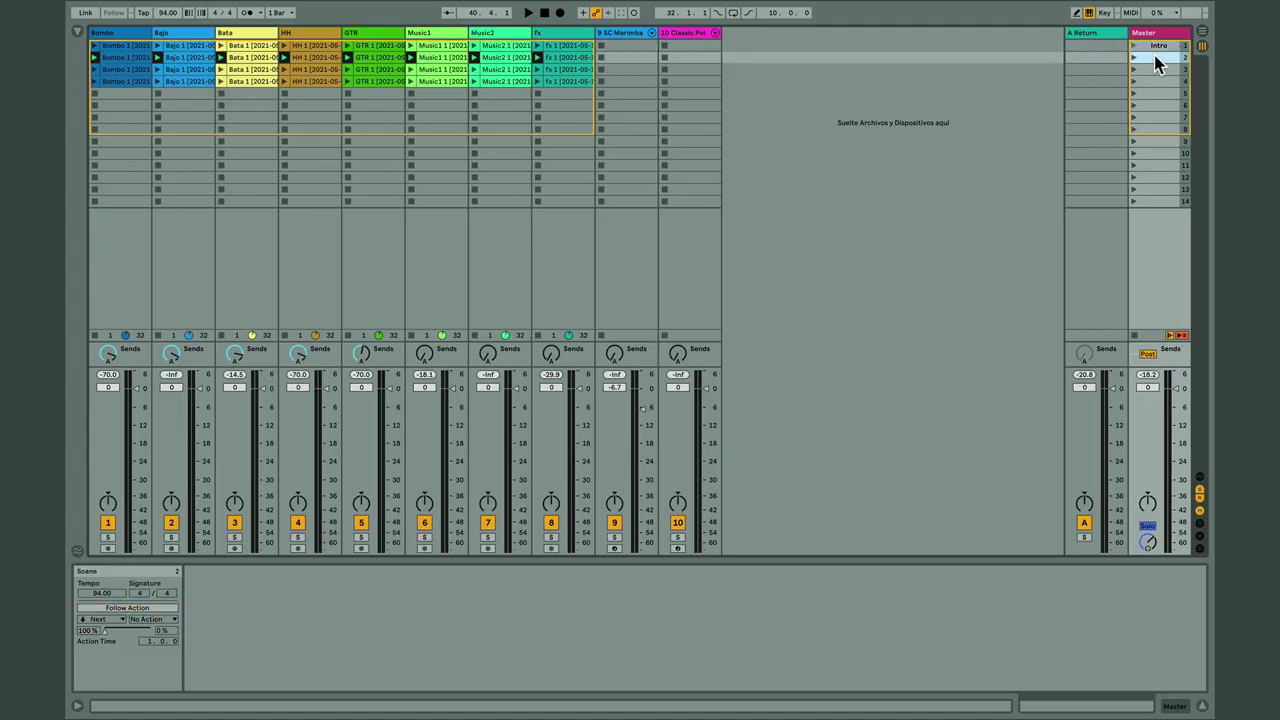
Step: Launch scene 3 followed by scene 4 to hear them, and stop playback
{"action": "left_click", "coordinate": [1155, 70]}
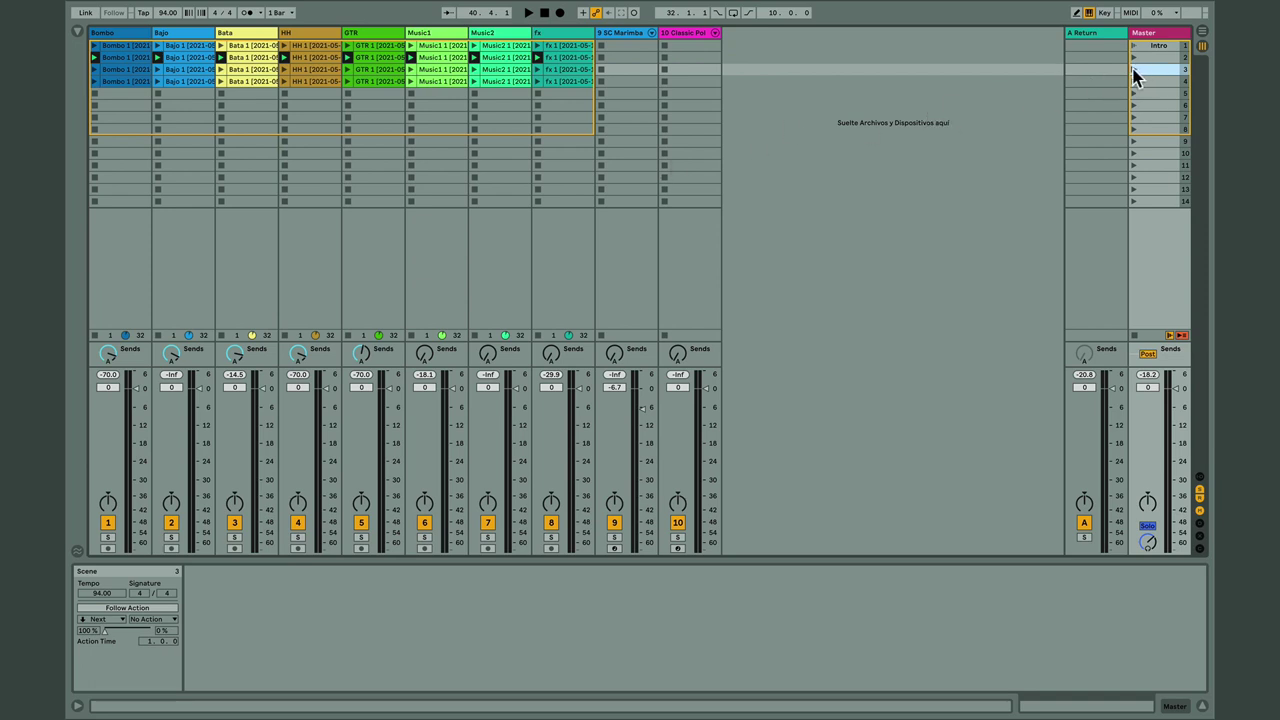
{"action": "left_click", "coordinate": [1134, 70]}
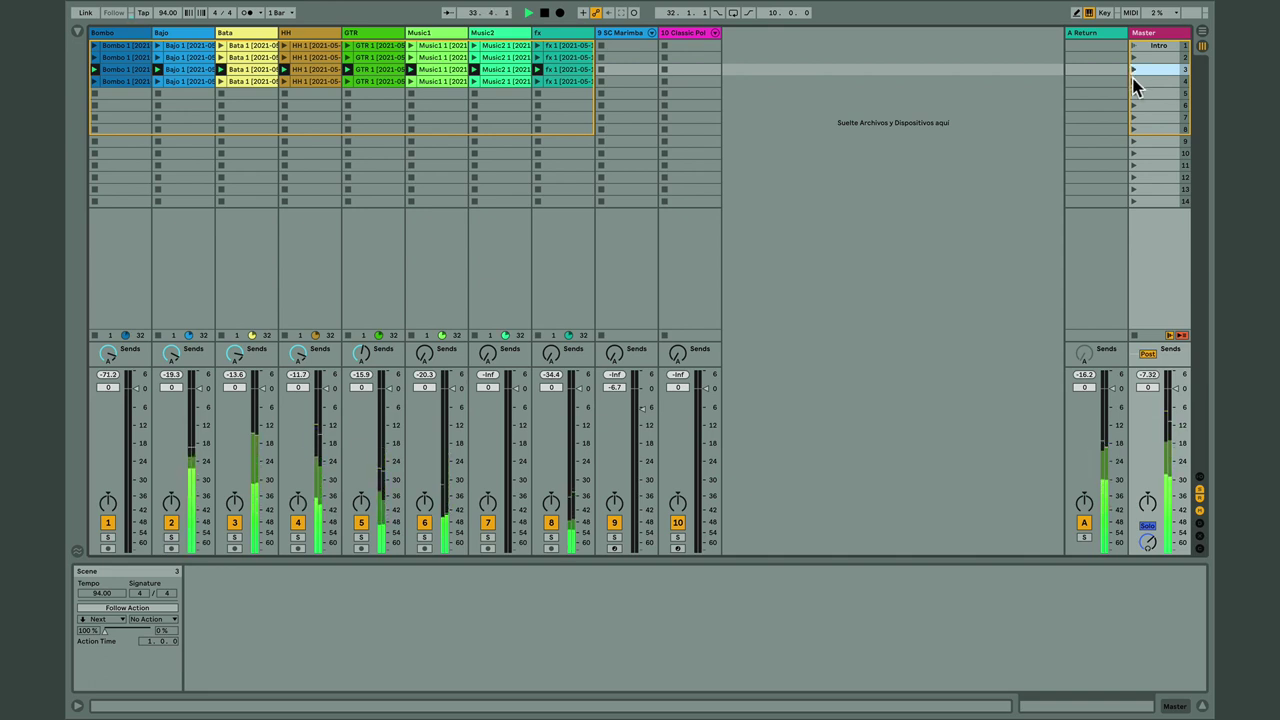
{"action": "left_click", "coordinate": [1134, 80]}
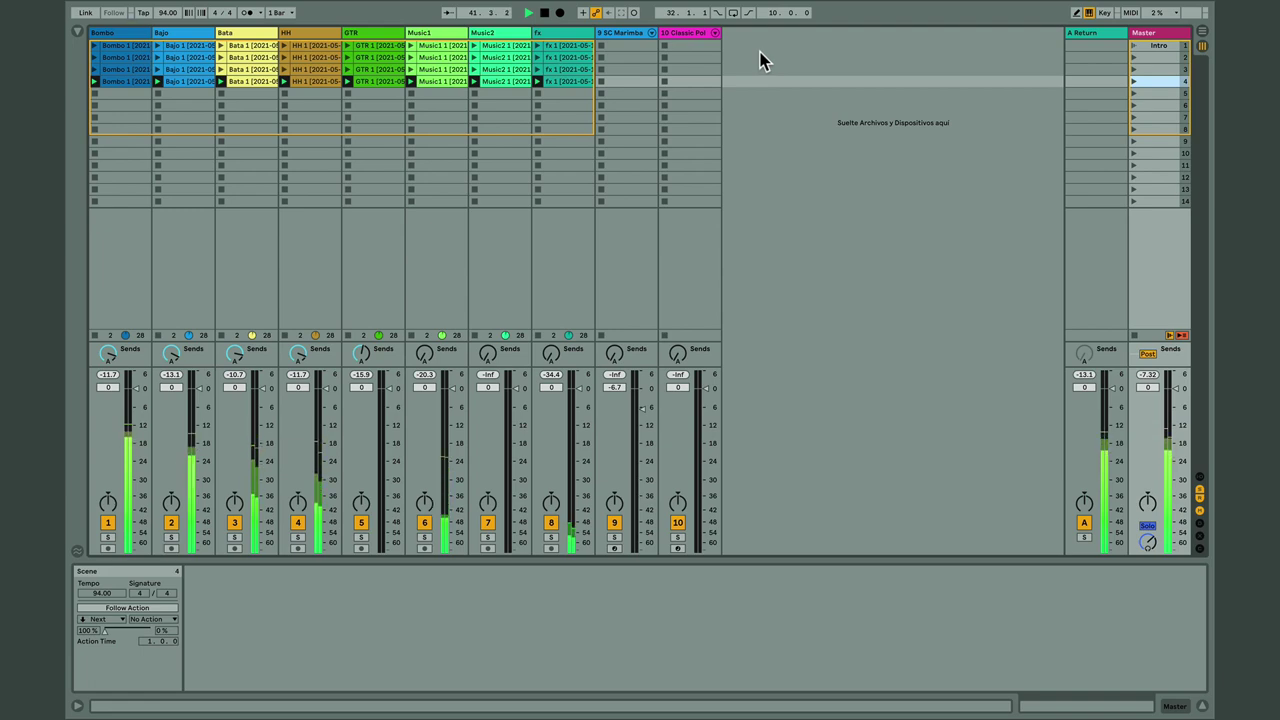
{"action": "key", "text": "space"}
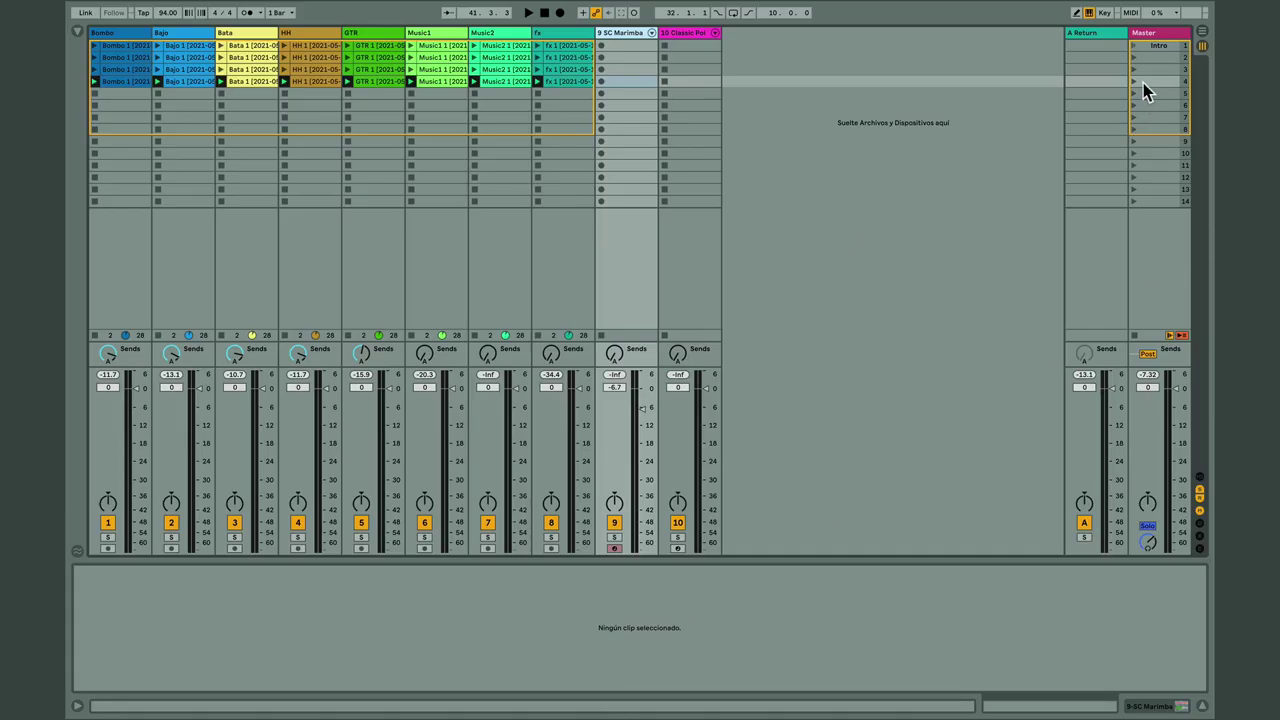
Step: Launch scene 4 and arm the SC Marimba track to play over it, stopping playback at the end
{"action": "left_click", "coordinate": [1138, 82]}
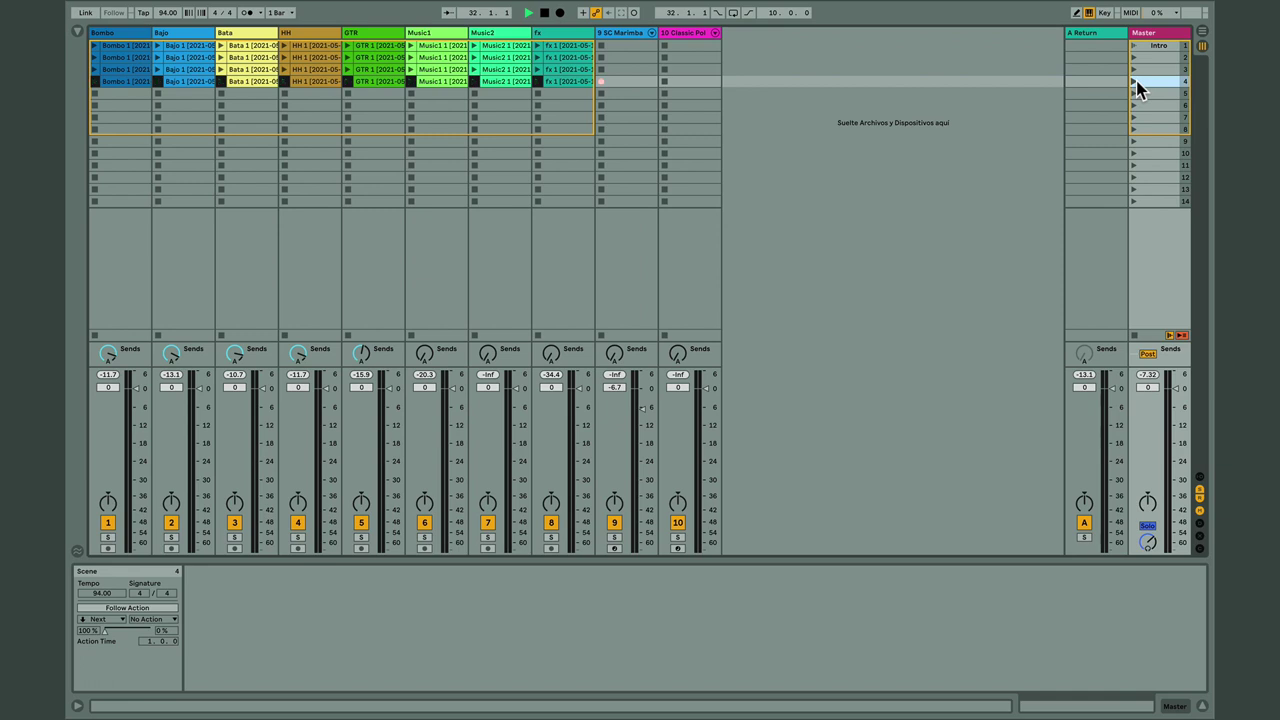
{"action": "left_click", "coordinate": [1134, 82]}
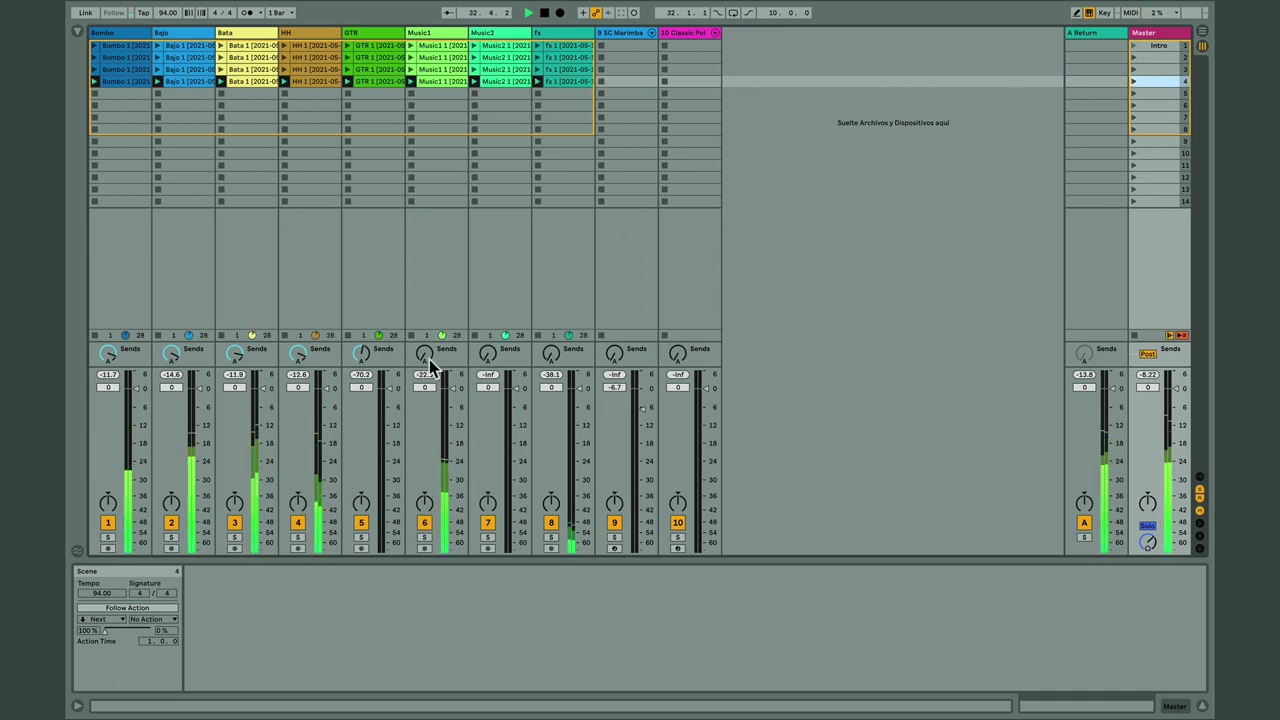
{"action": "left_click", "coordinate": [613, 548]}
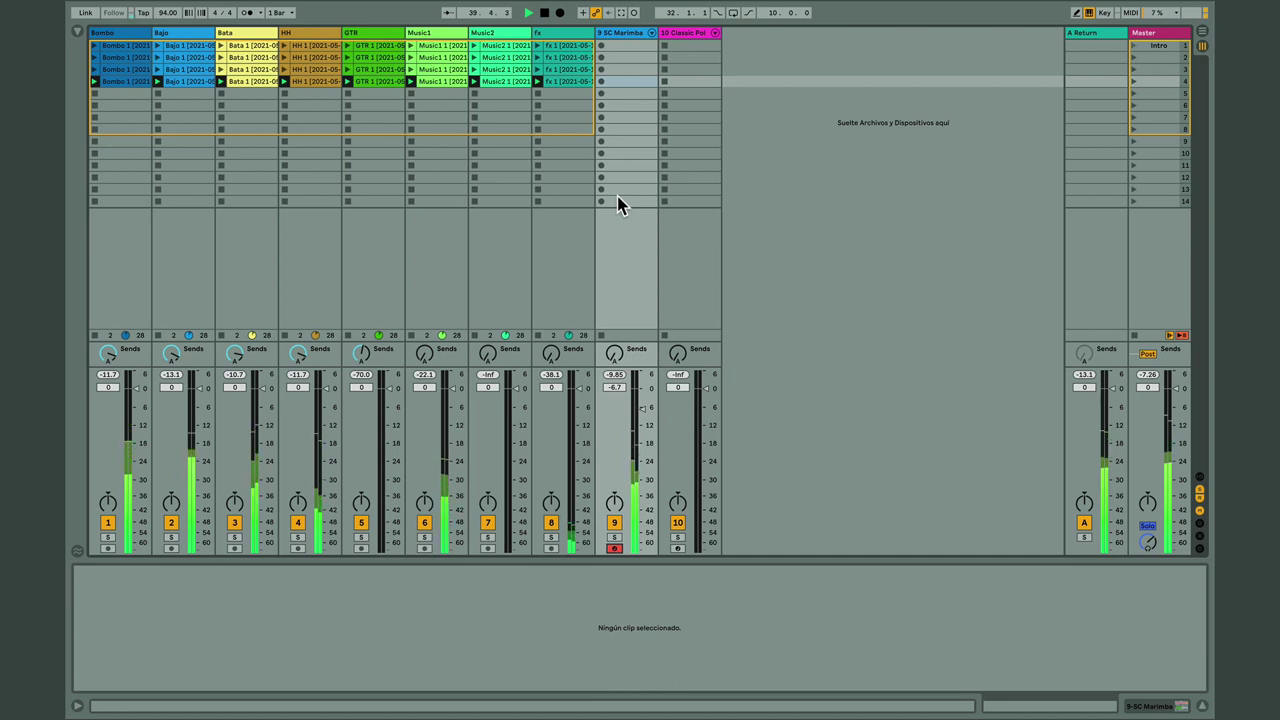
{"action": "key", "text": "space"}
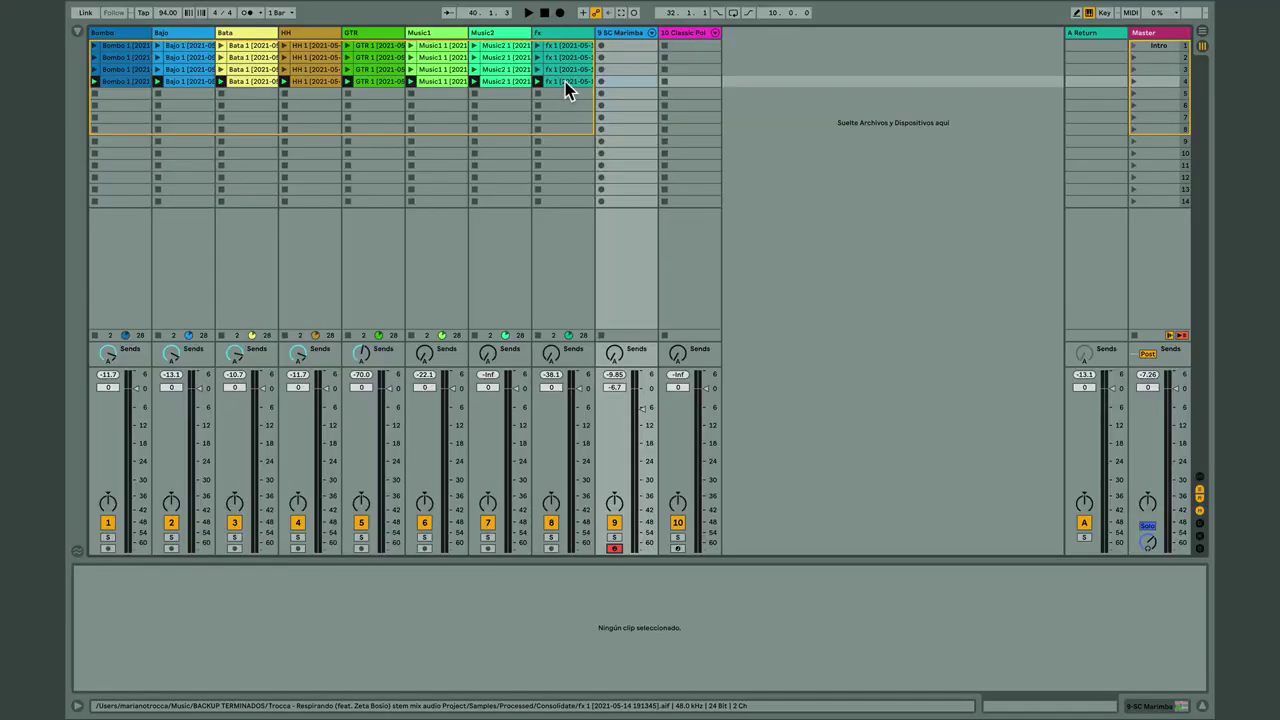
Step: Shift the 10-bar arrangement loop to start at bar 42 and consolidate that time range into a new scene
{"action": "key", "text": "Tab"}
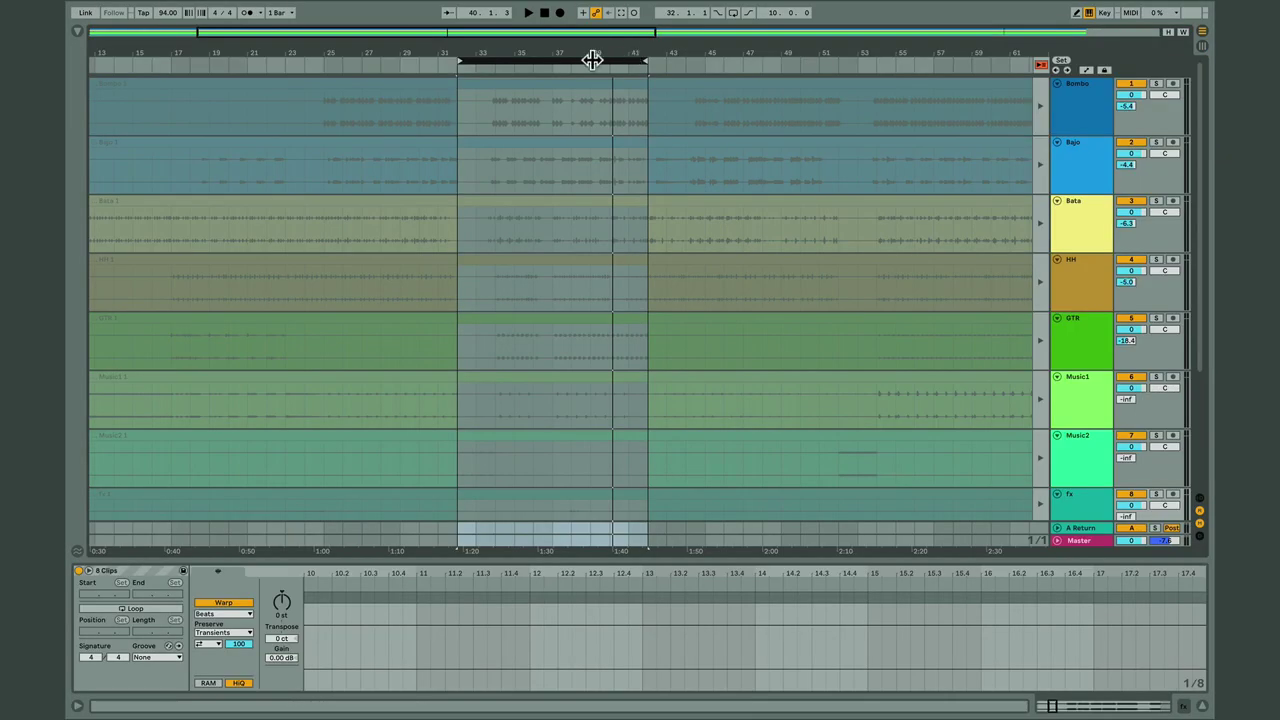
{"action": "left_click_drag", "start_coordinate": [640, 57], "coordinate": [782, 60]}
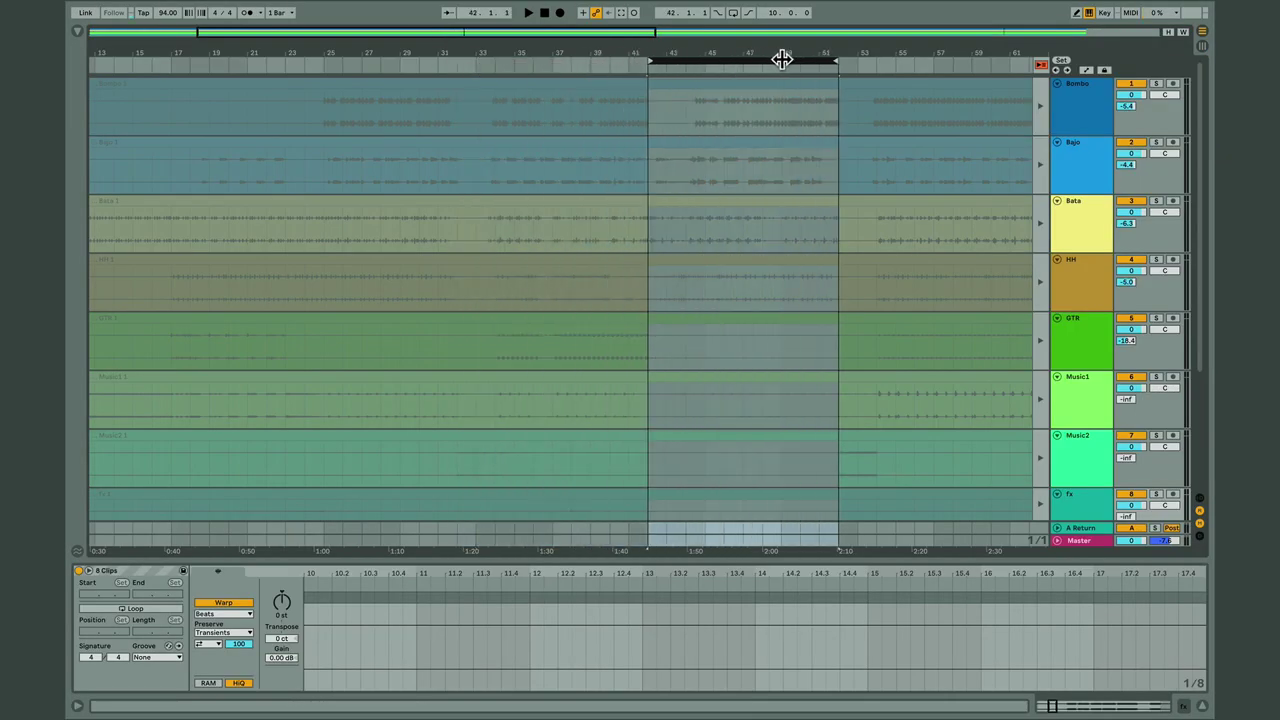
{"action": "right_click", "coordinate": [753, 61]}
{"action": "left_click", "coordinate": [789, 128]}
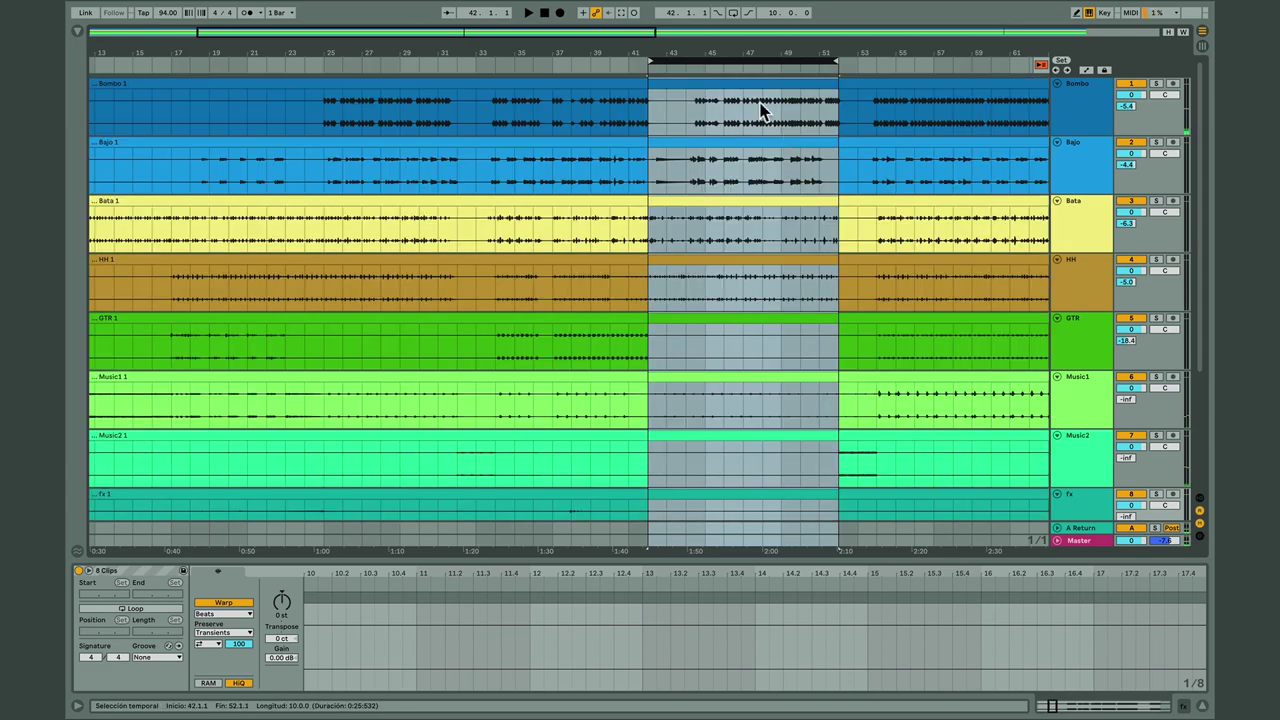
{"action": "key", "text": "Tab"}
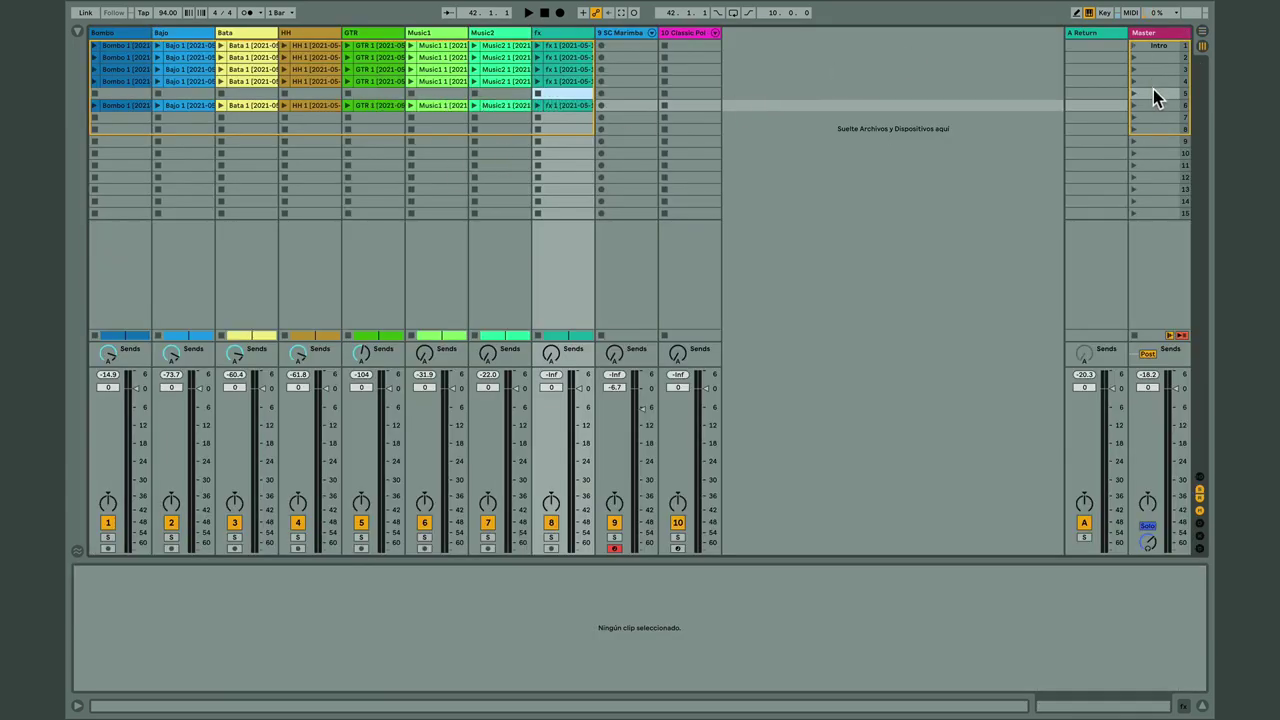
Step: Move the empty scene 5 below the new clip scene so the filled scenes are consecutive
{"action": "left_click", "coordinate": [1152, 85]}
{"action": "left_click_drag", "start_coordinate": [1152, 85], "coordinate": [1153, 104]}
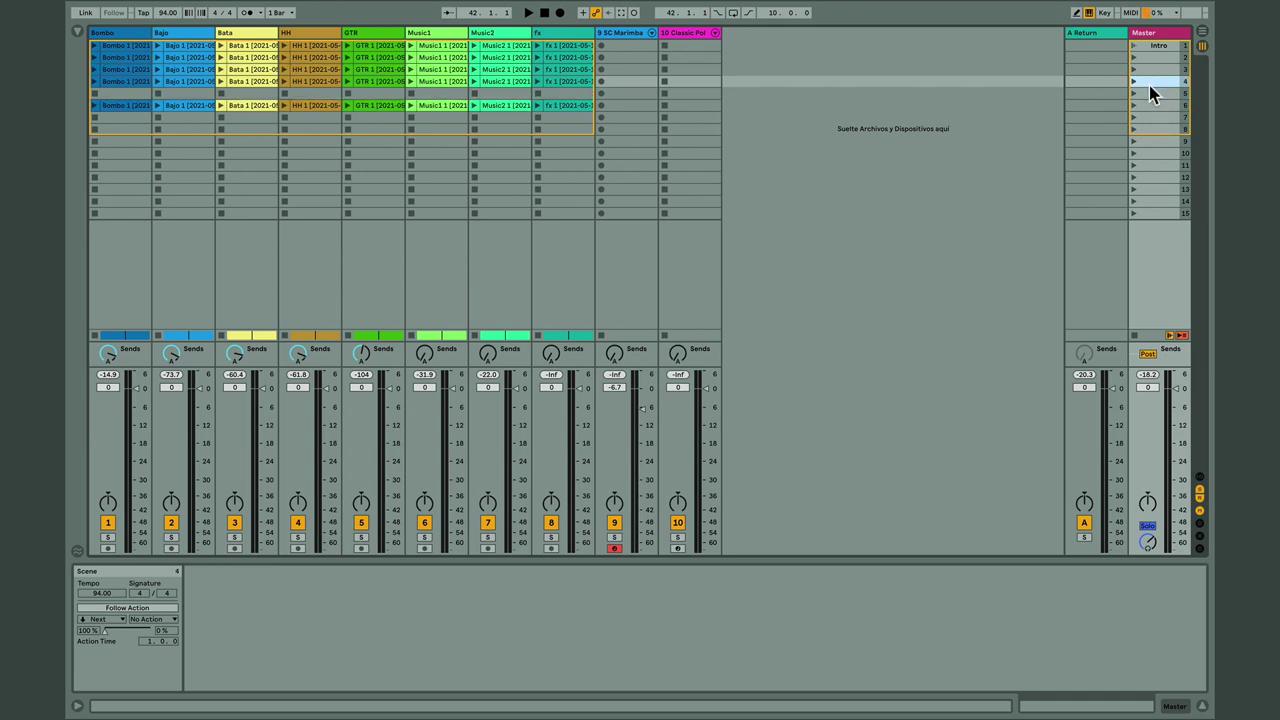
{"action": "key", "text": "ctrl+z"}
{"action": "left_click_drag", "start_coordinate": [1147, 94], "coordinate": [1146, 116]}
Step: Launch scene 5, scene 4 and scene 5 again with the SC Marimba track armed, recording clips on it
{"action": "left_click", "coordinate": [1133, 93]}
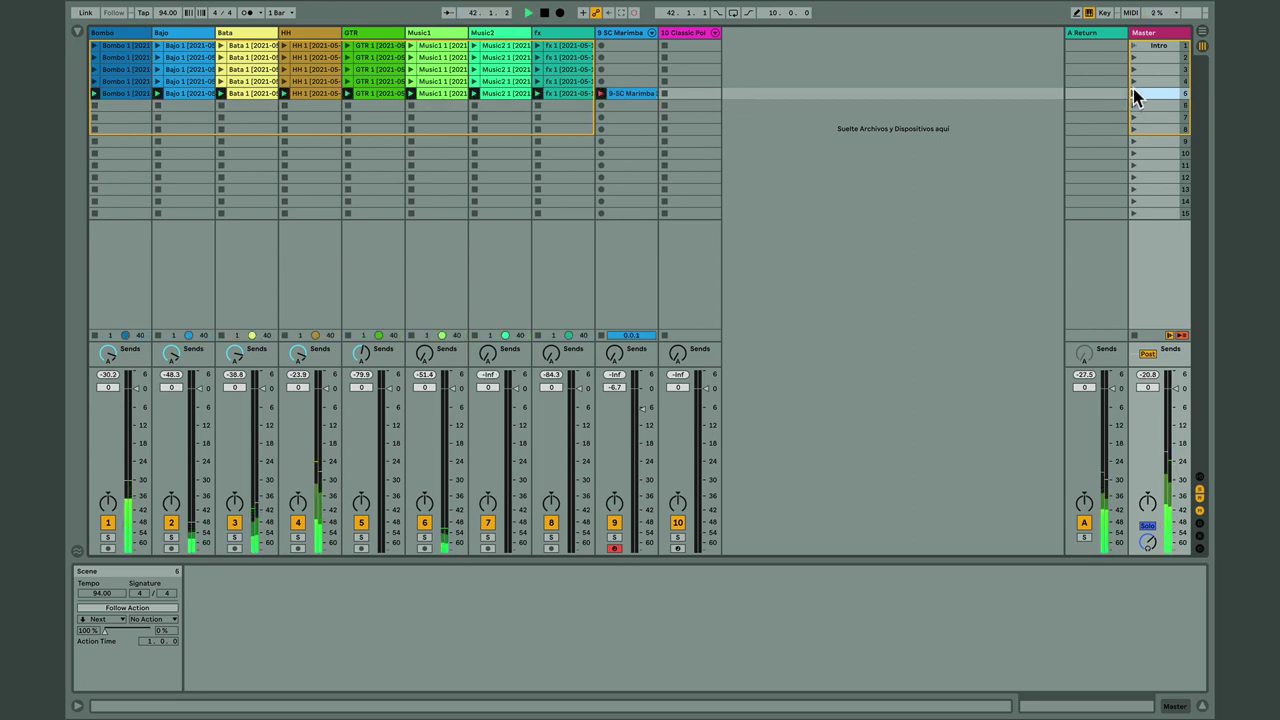
{"action": "left_click", "coordinate": [1134, 81]}
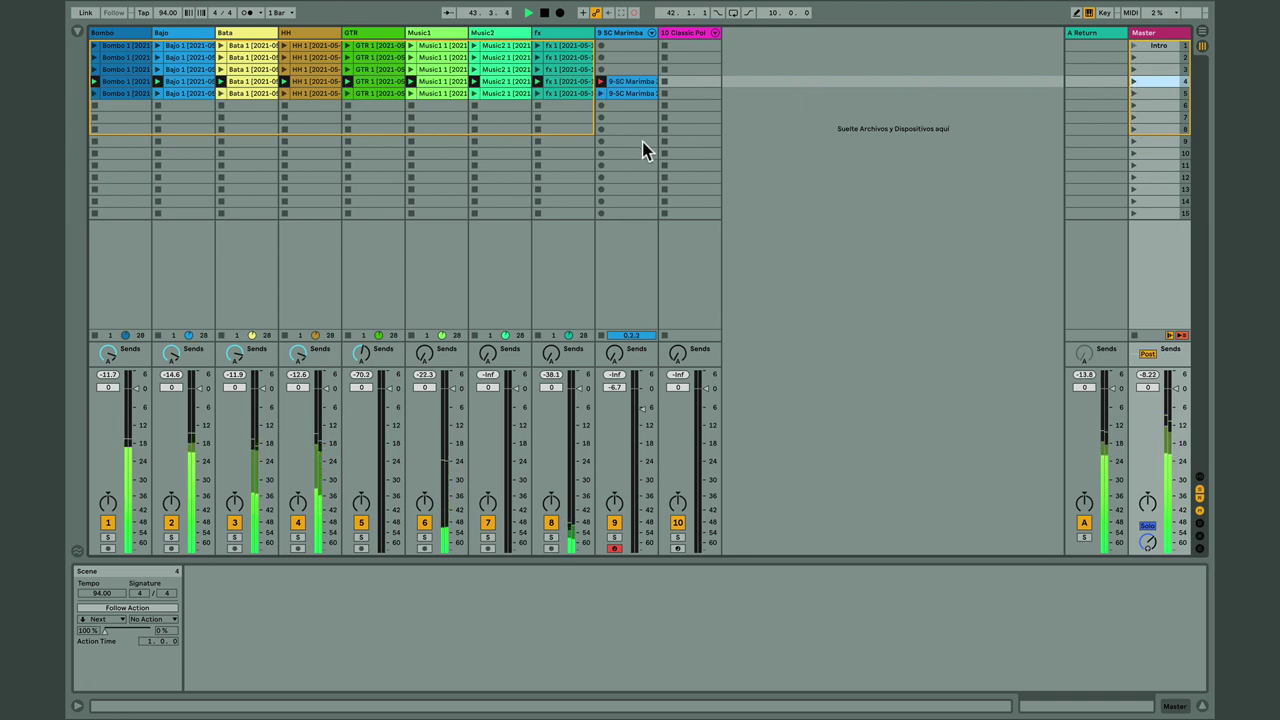
{"action": "left_click", "coordinate": [1135, 93]}
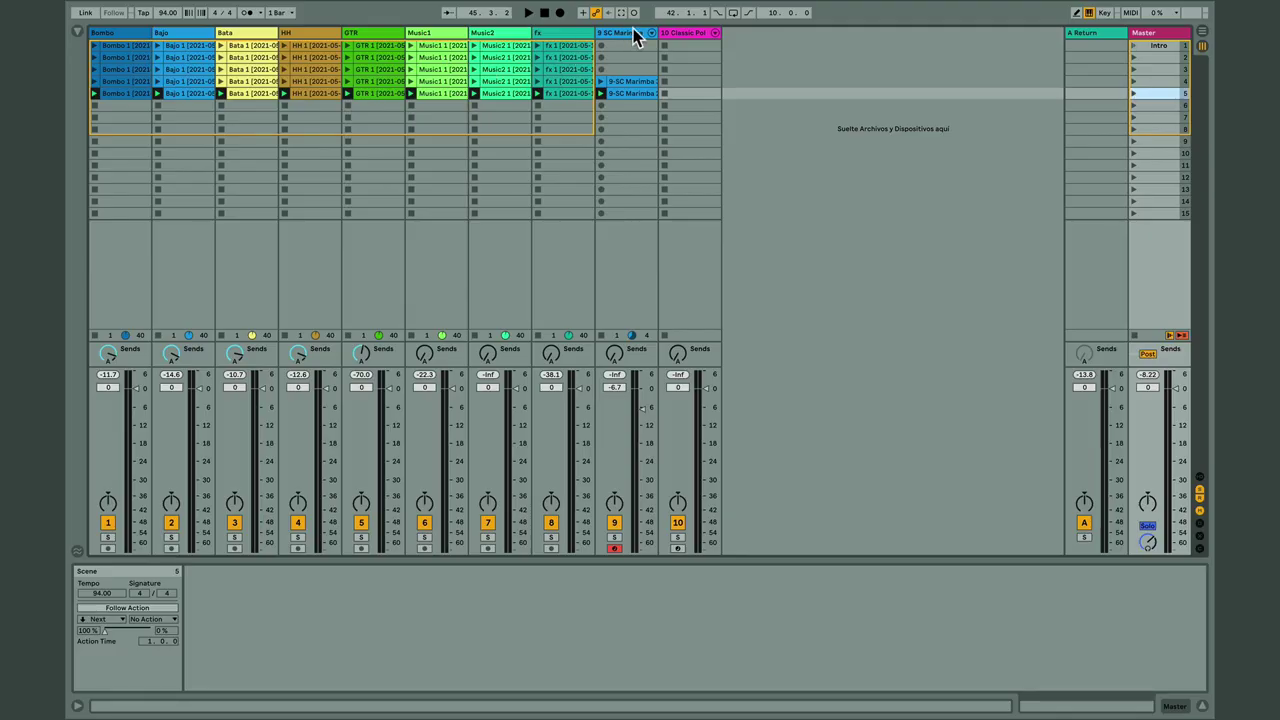
Step: Show the SC Marimba track's device rack, followed by the rack on the Classic Poly track
{"action": "left_click", "coordinate": [624, 33]}
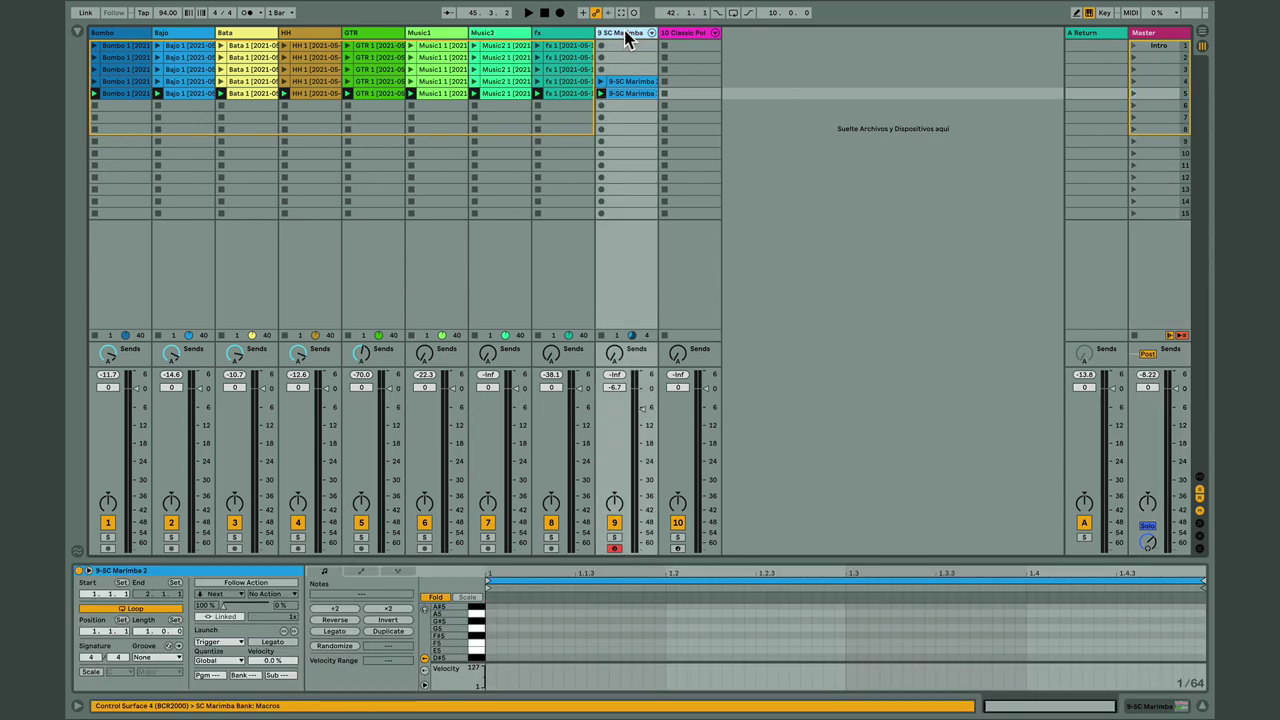
{"action": "left_click", "coordinate": [631, 36]}
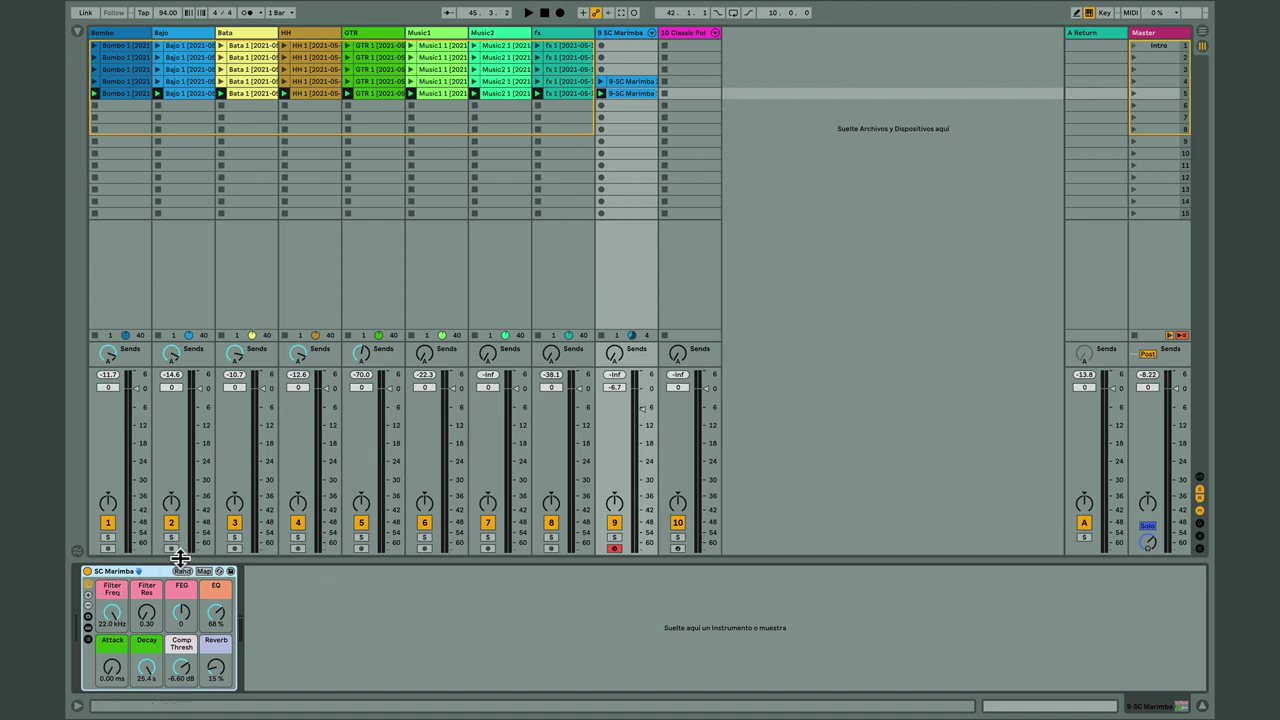
{"action": "left_click", "coordinate": [696, 33]}
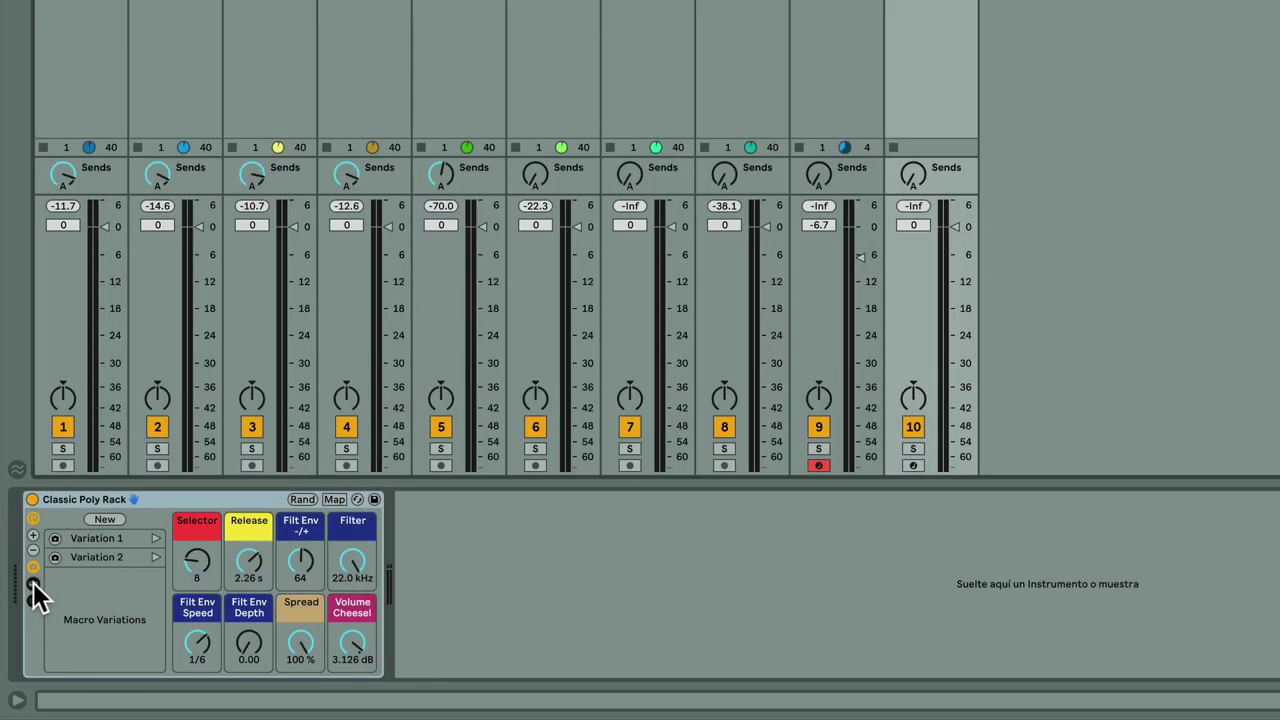
Step: Expand the Classic Poly Rack to show its nested rack with the chain list and devices
{"action": "left_click", "coordinate": [34, 584]}
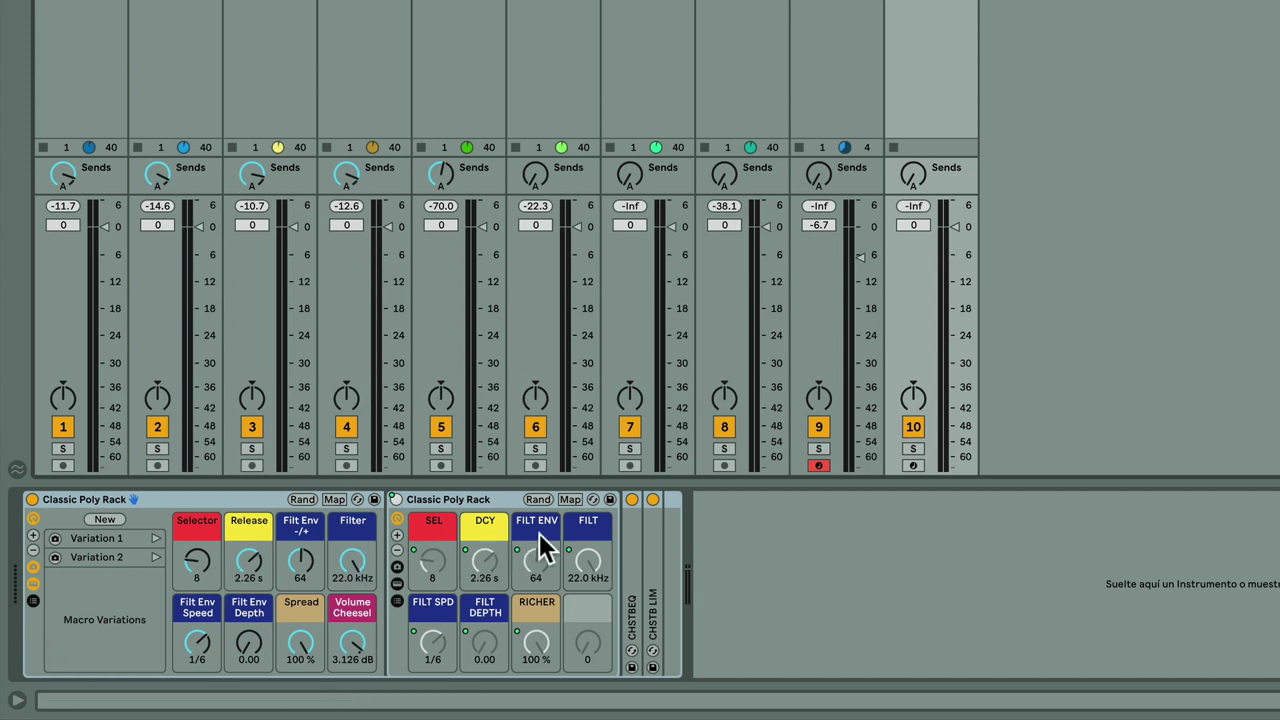
{"action": "left_click", "coordinate": [398, 582]}
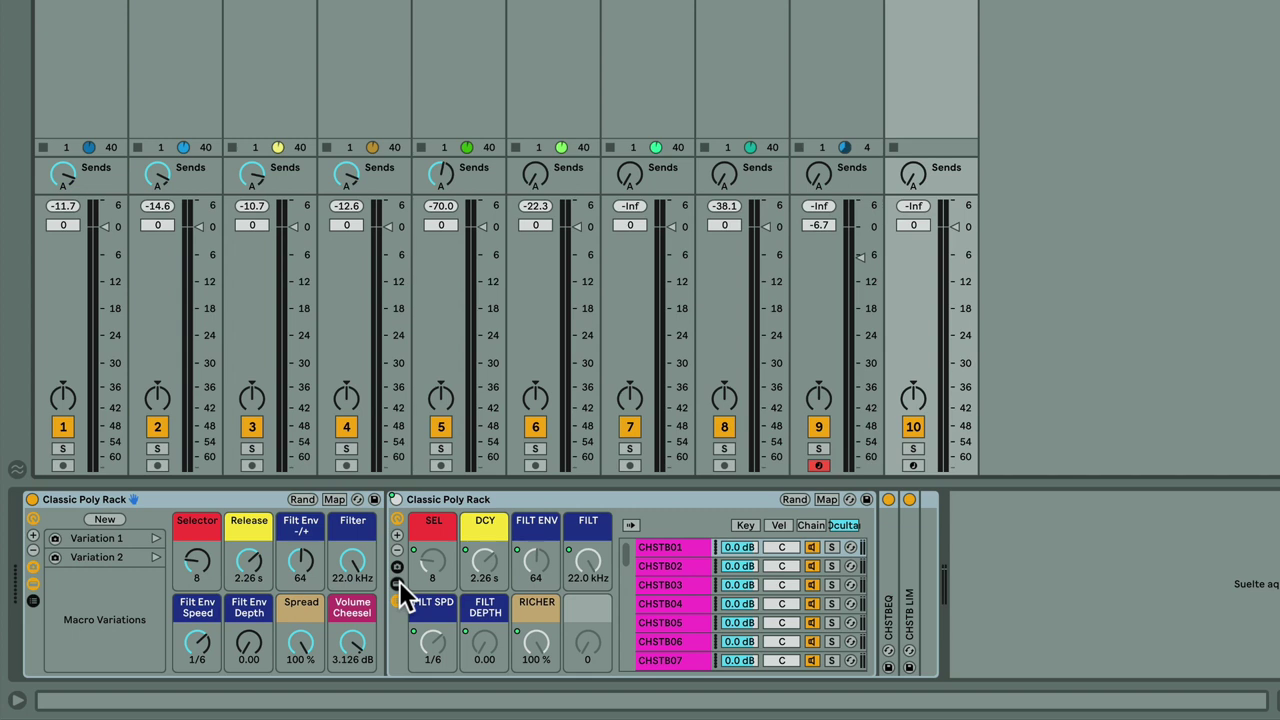
{"action": "left_click", "coordinate": [399, 581]}
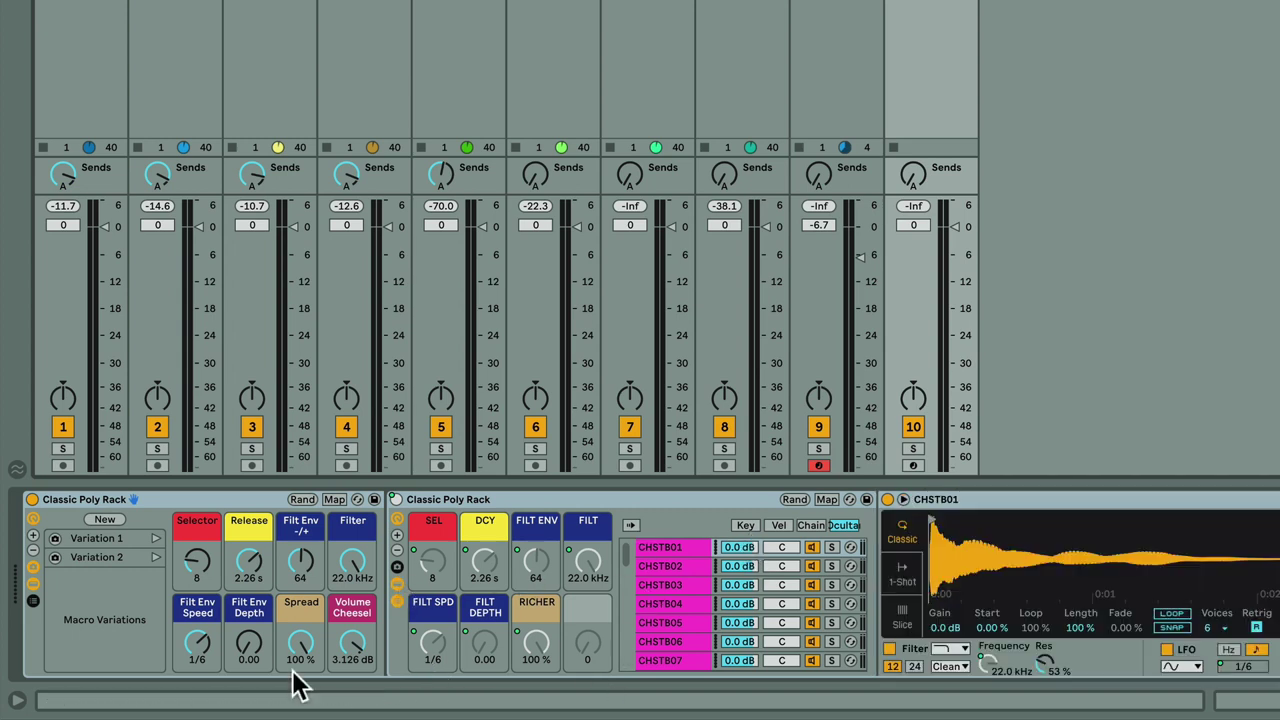
Step: Set the Classic Poly Rack's Selector macro to 5 and overwrite Variation 2 with the current macro settings
{"action": "left_click_drag", "start_coordinate": [197, 562], "coordinate": [197, 585]}
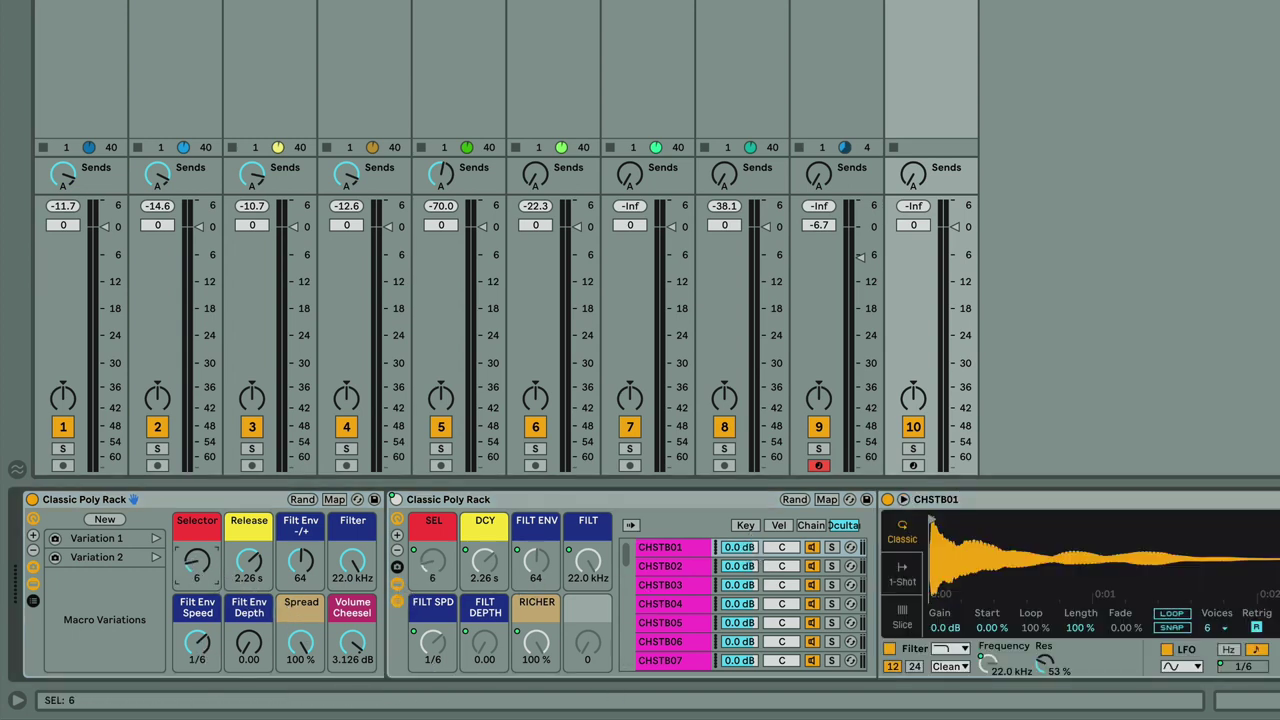
{"action": "left_click", "coordinate": [98, 543]}
{"action": "left_click", "coordinate": [104, 563]}
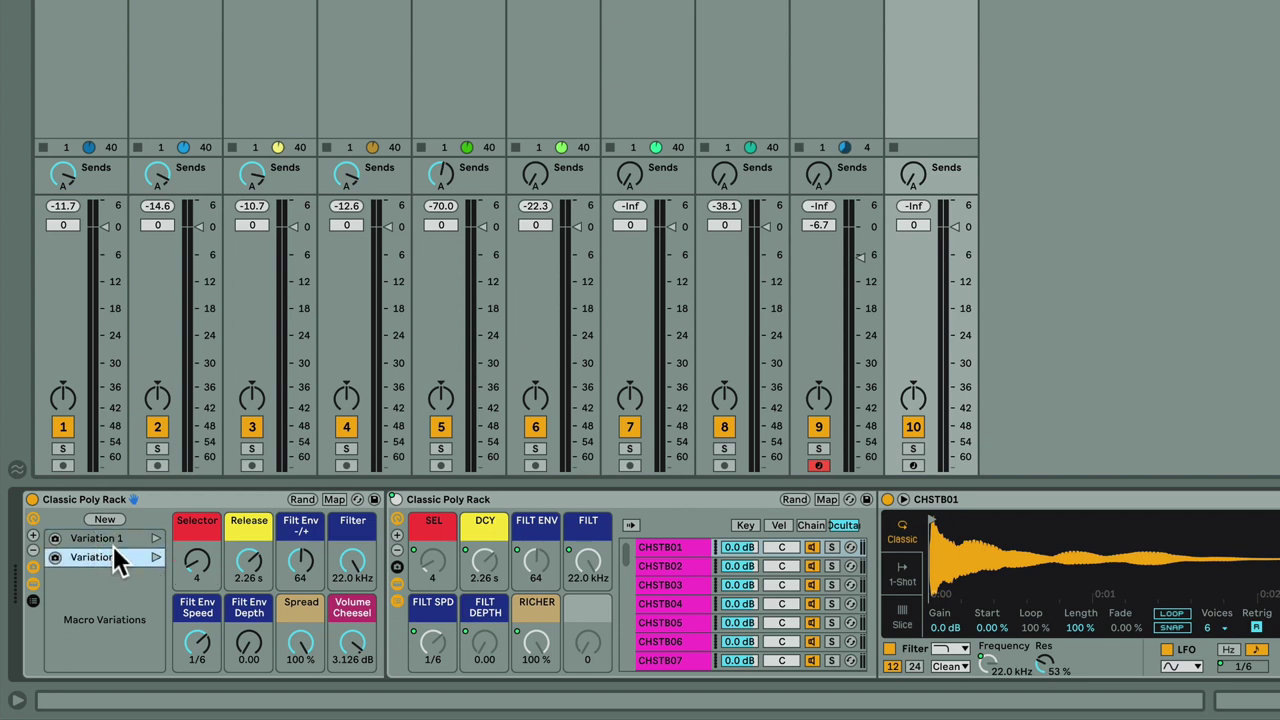
{"action": "left_click", "coordinate": [199, 552]}
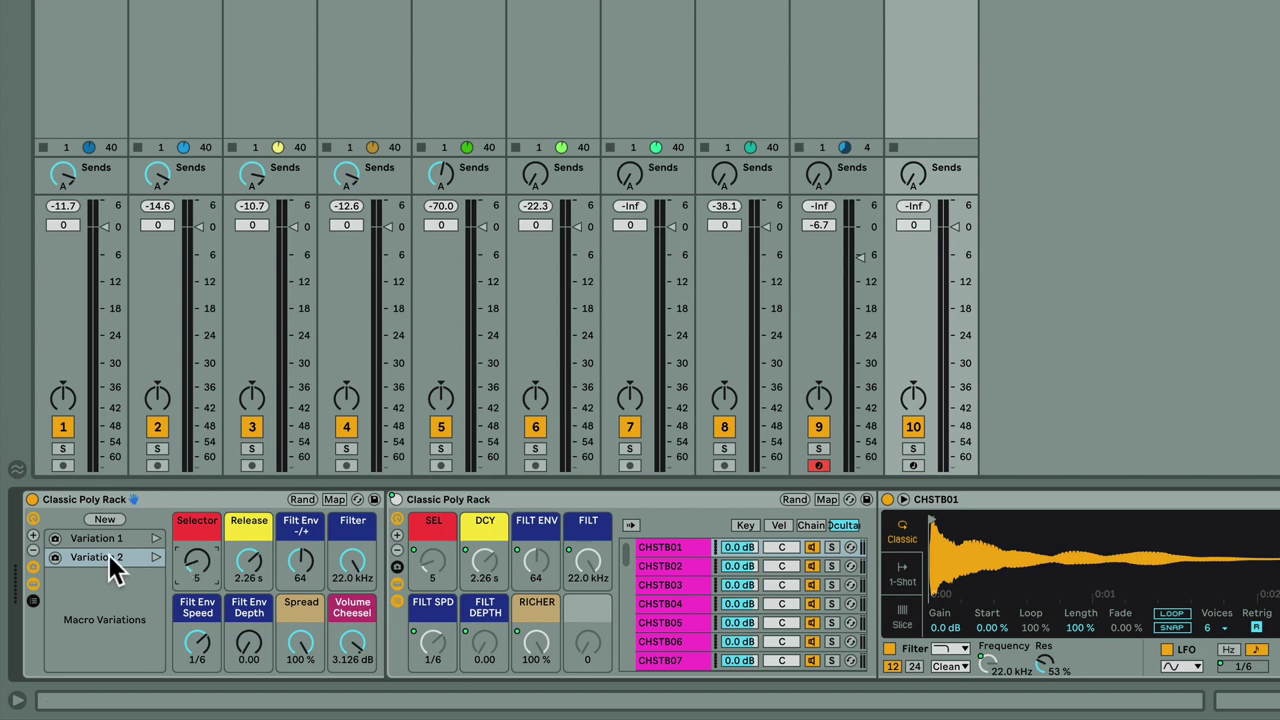
{"action": "left_click", "coordinate": [55, 557]}
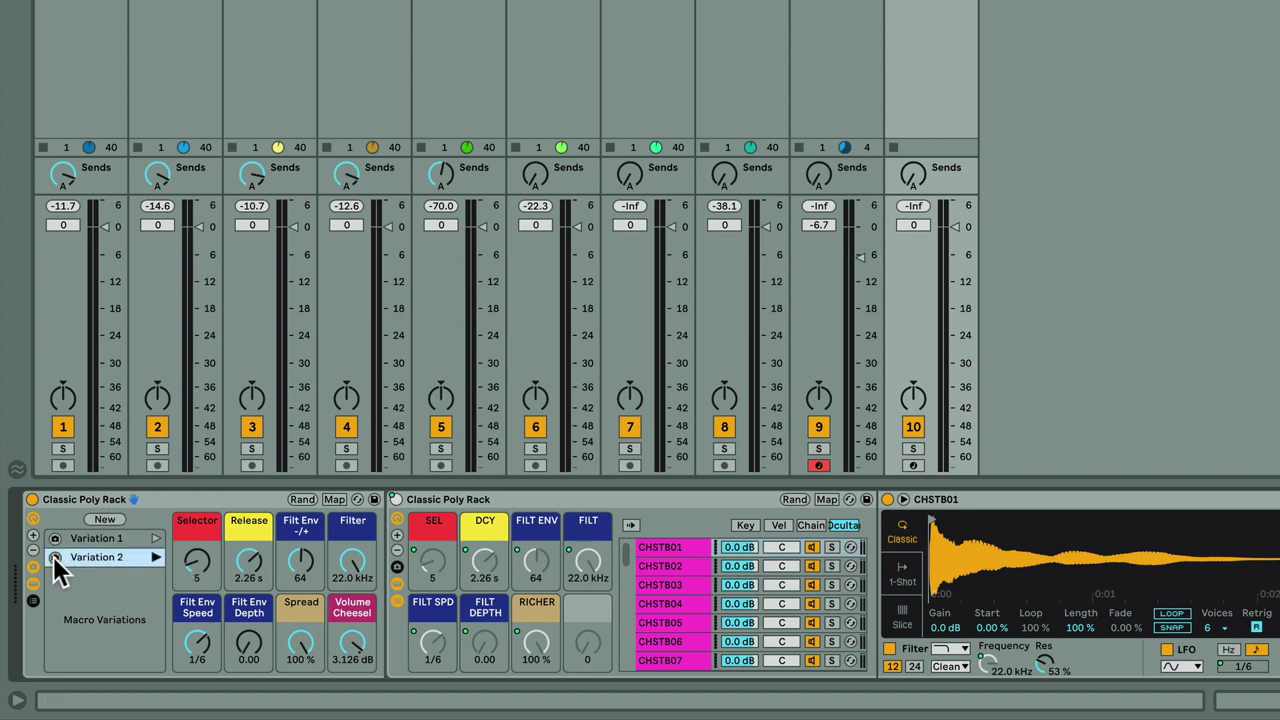